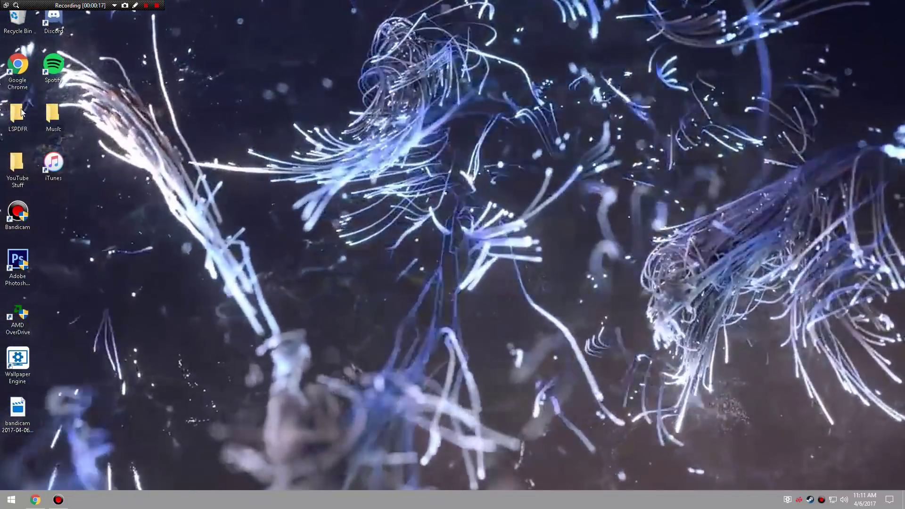
- Launch Chrome, maximize its window, and enter youtube.com in the address bar
double_click(17, 66)
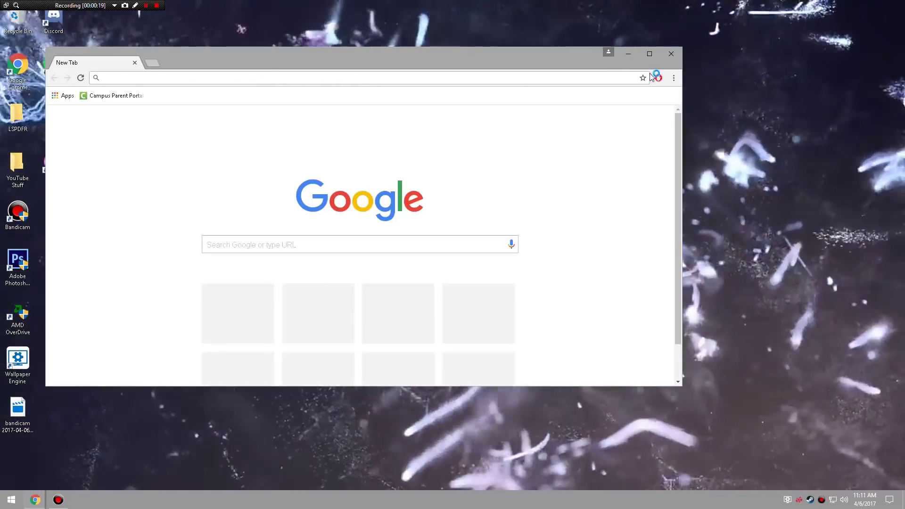
left_click(649, 54)
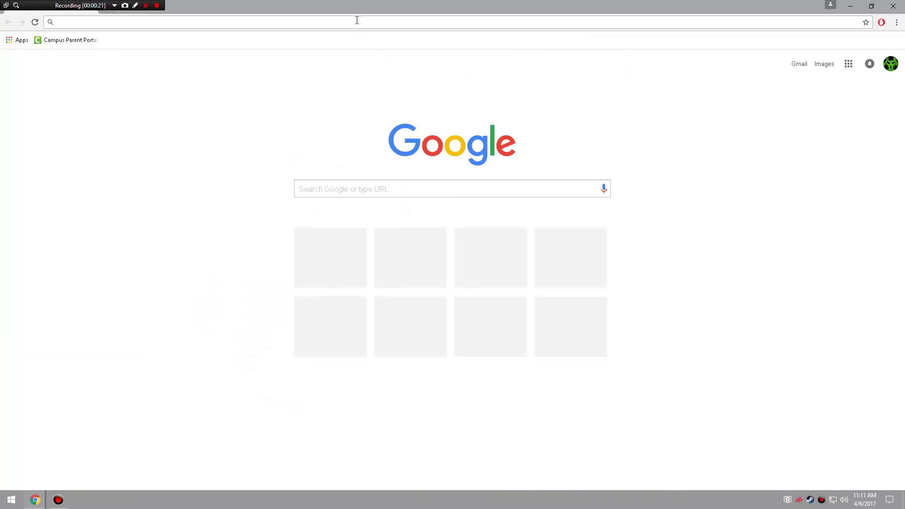
type("yu")
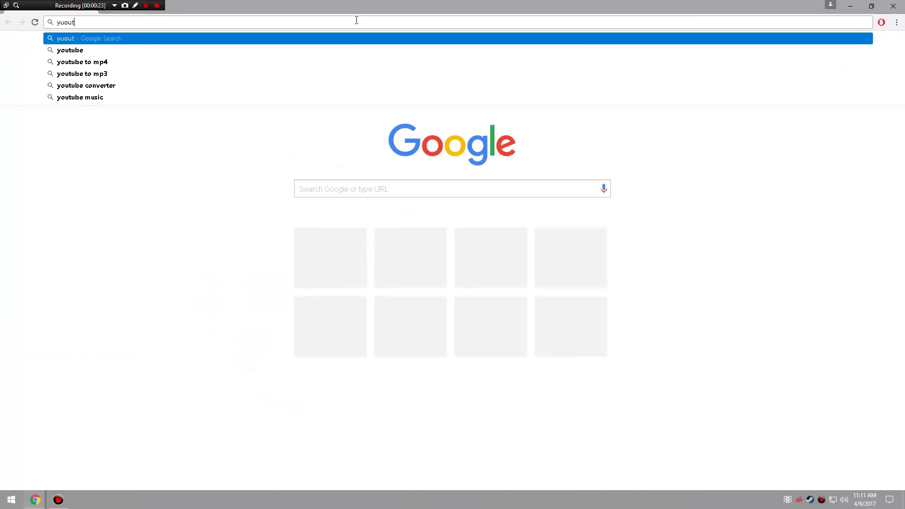
type("outu")
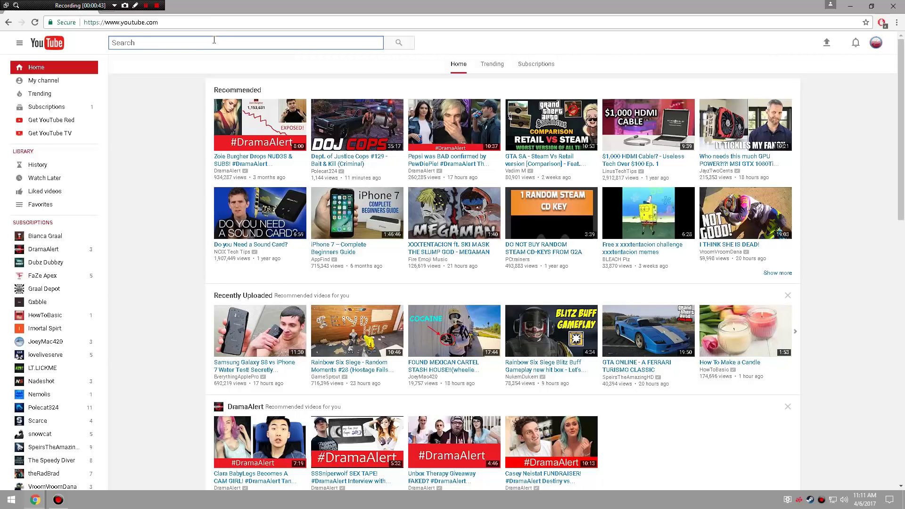
- Search YouTube for 'live moving wallpapers' and glance over the results
type("live moving wallpapers")
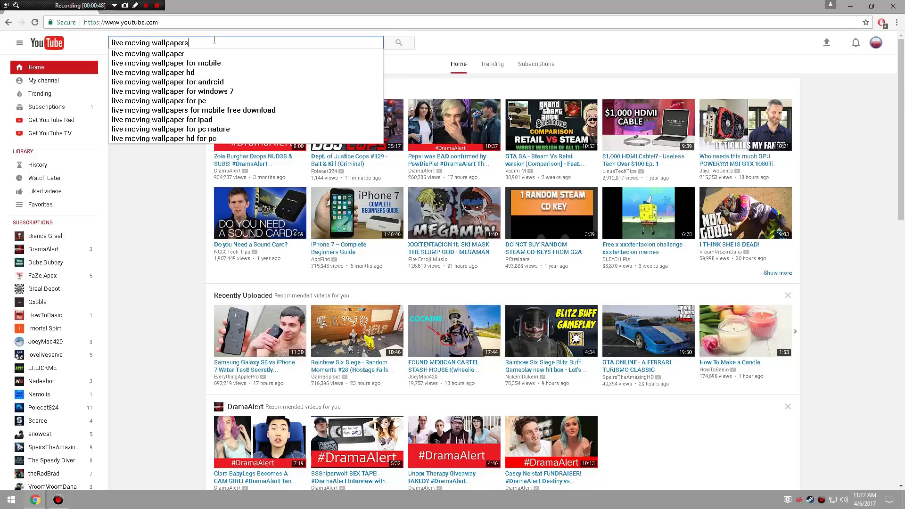
key("Return")
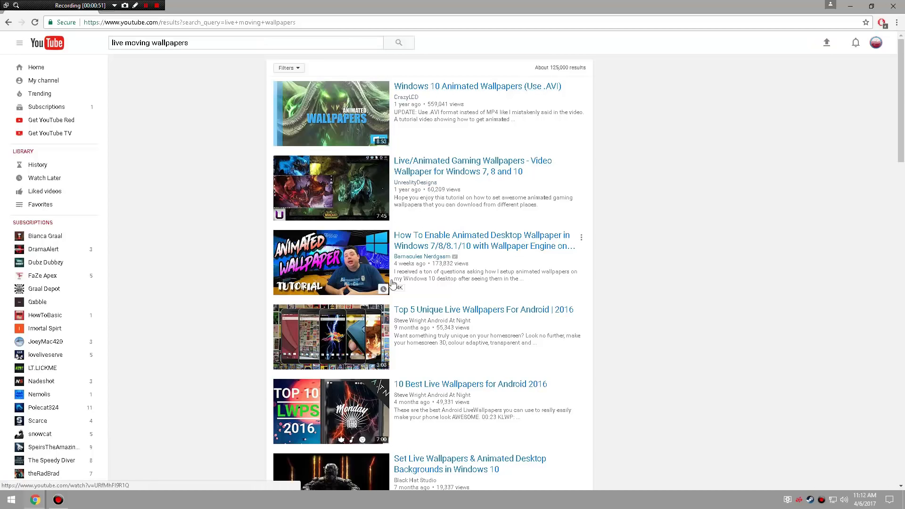
scroll(450, 203, "down", 5)
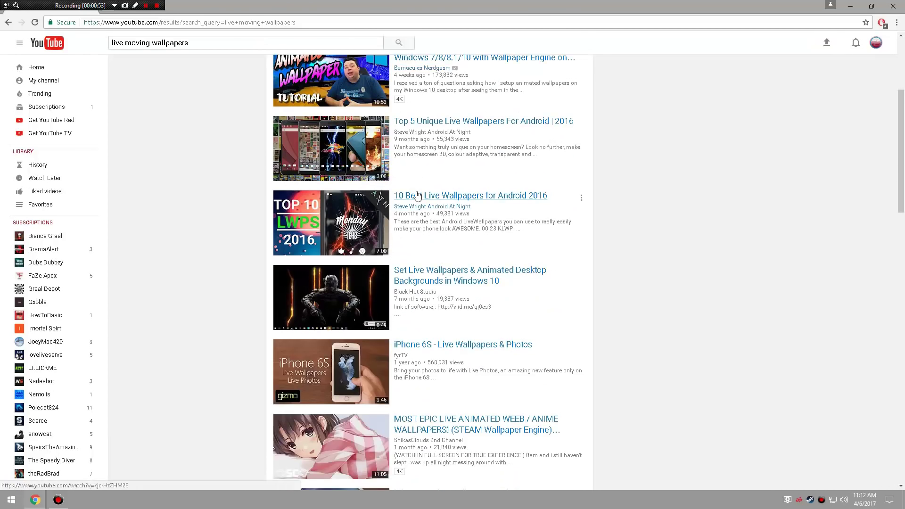
scroll(254, 73, "up", 4)
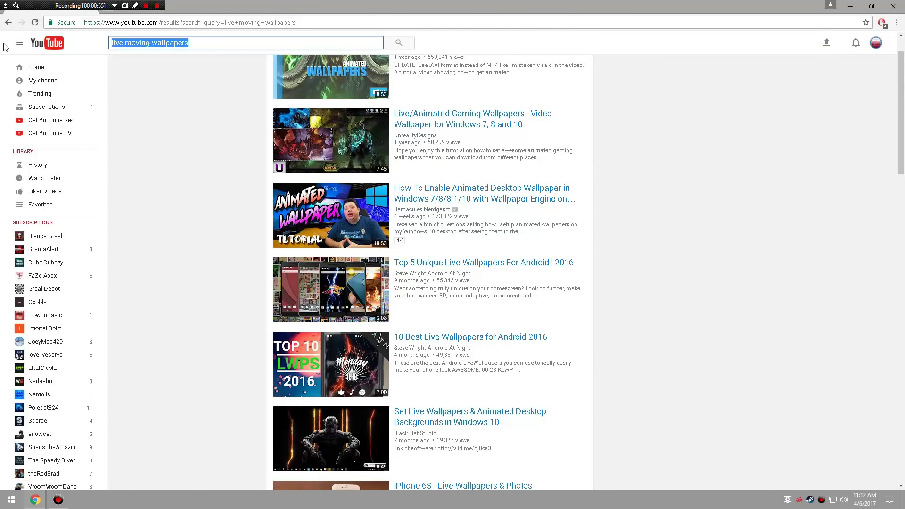
- Search for 'smoke moving wallpapers' and scroll through the first page of results
type("ok")
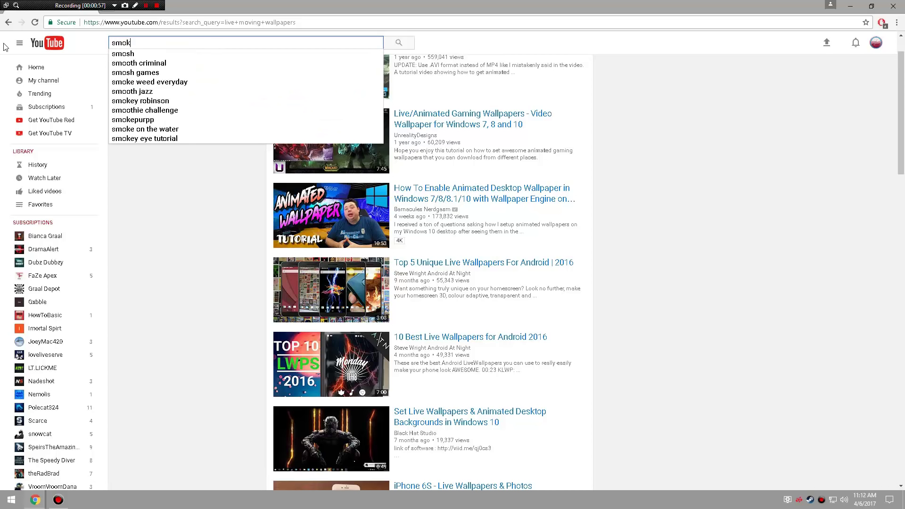
type("oke moving wallpoapers")
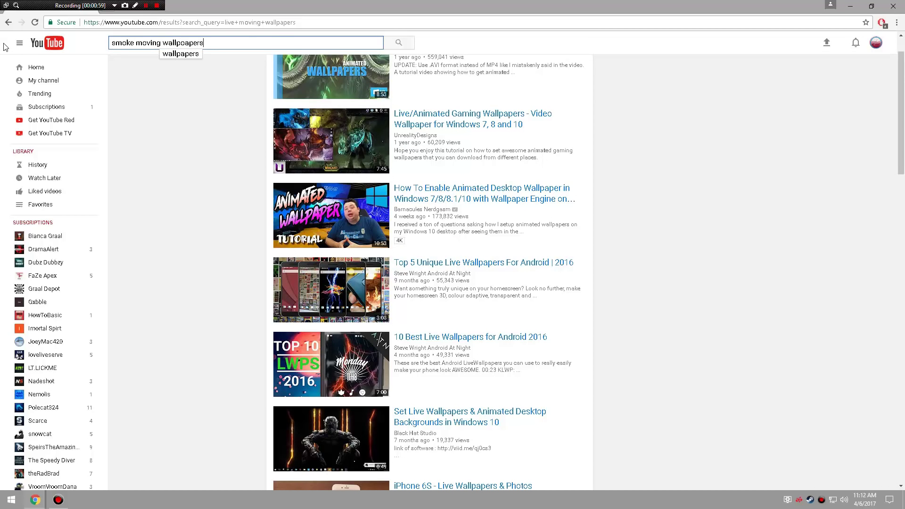
key("Return")
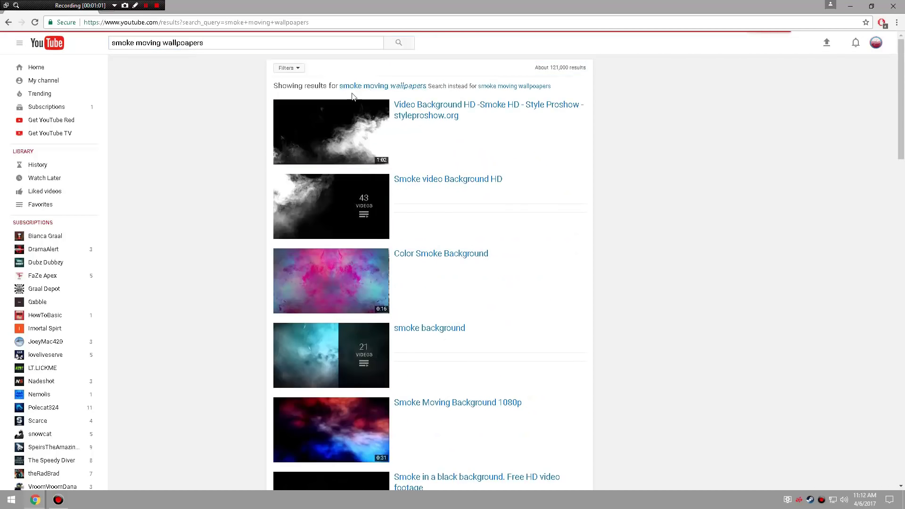
scroll(418, 260, "down", 15)
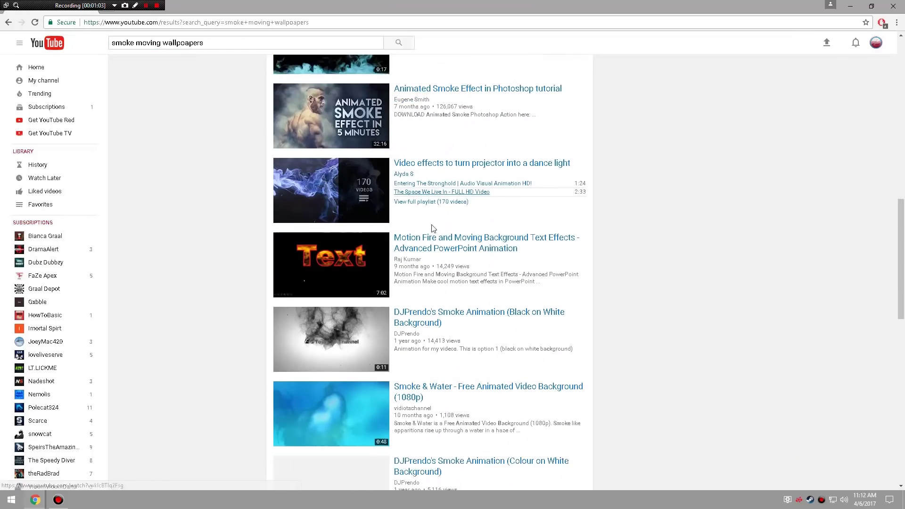
scroll(416, 272, "down", 8)
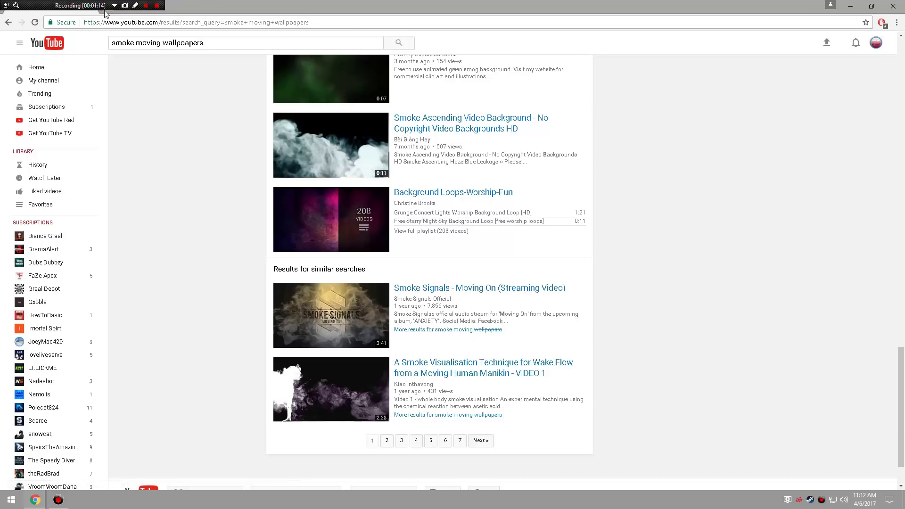
key("ctrl+t")
- Google 'youtube to mp4' and open YouTubeInMP4's empty YouTube link field
type("youtube to mp")
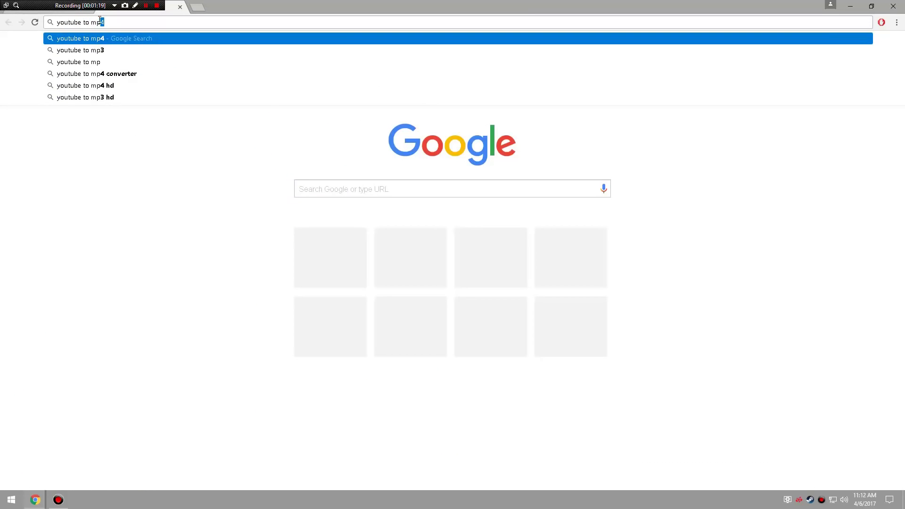
key("Return")
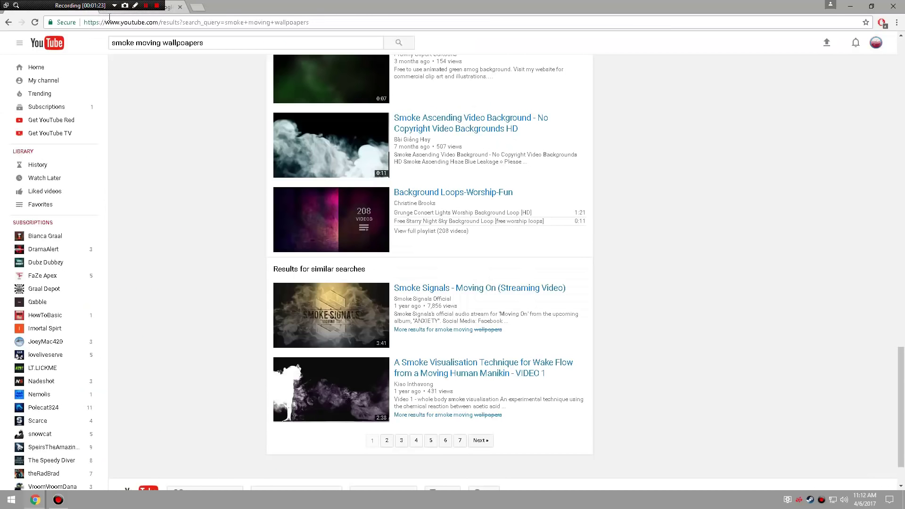
left_click(173, 8)
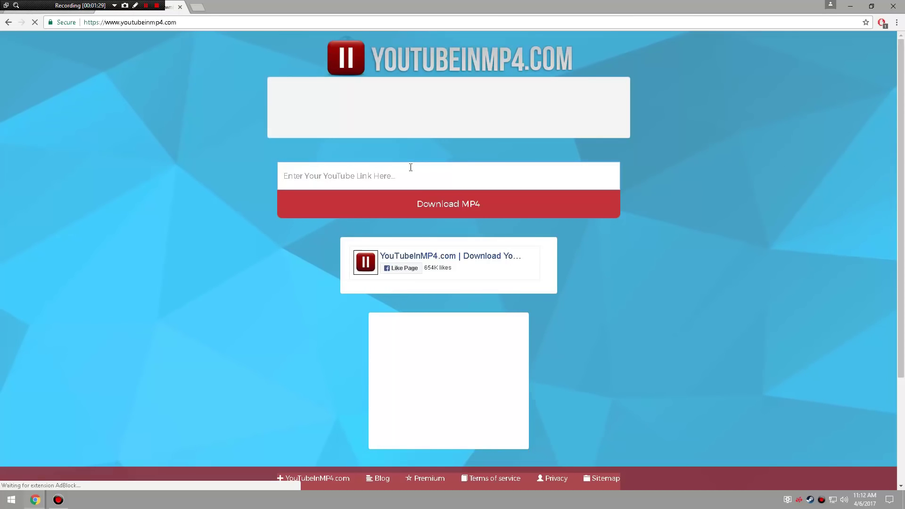
left_click(399, 175)
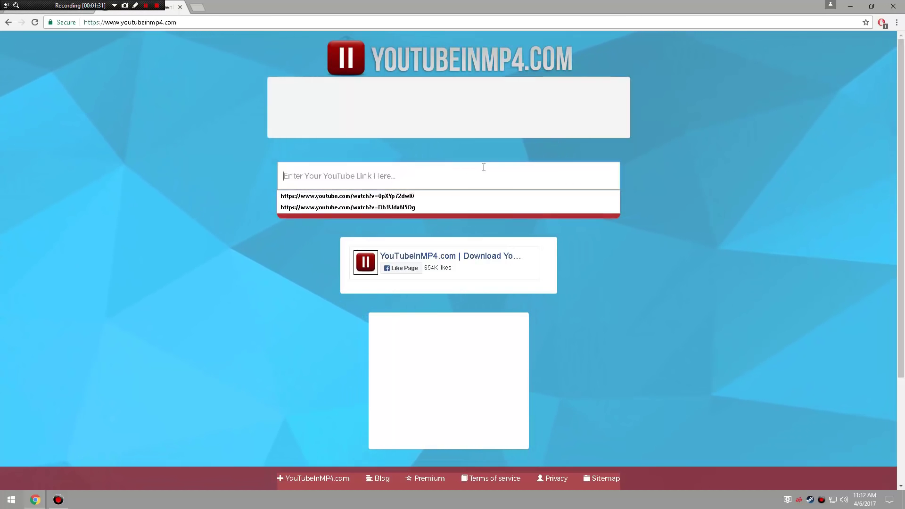
- Move the 4K UHD Space Travel video from Downloads onto the desktop, then close Explorer and the player
left_click(35, 500)
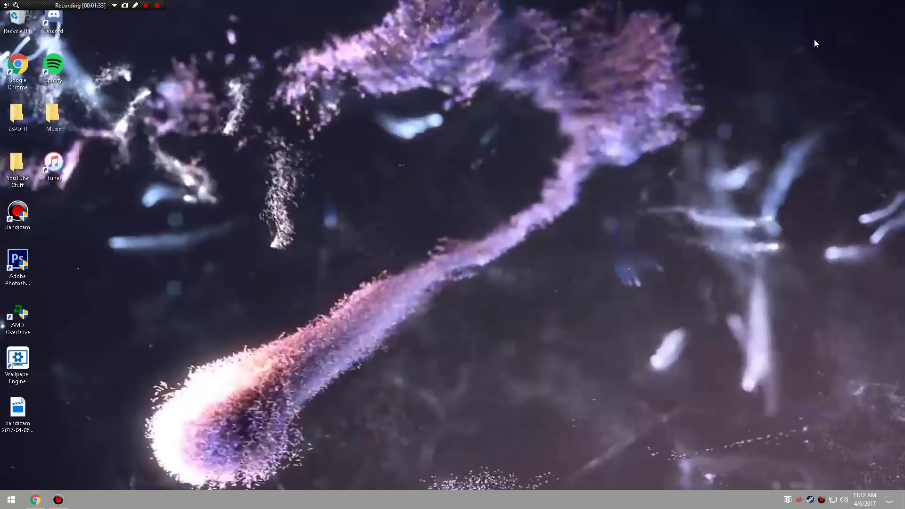
key("super")
left_click(160, 347)
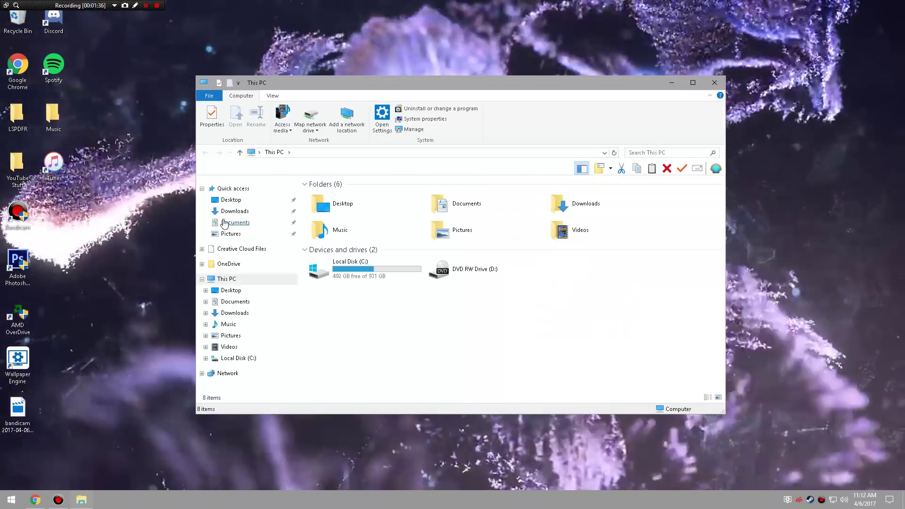
left_click(282, 211)
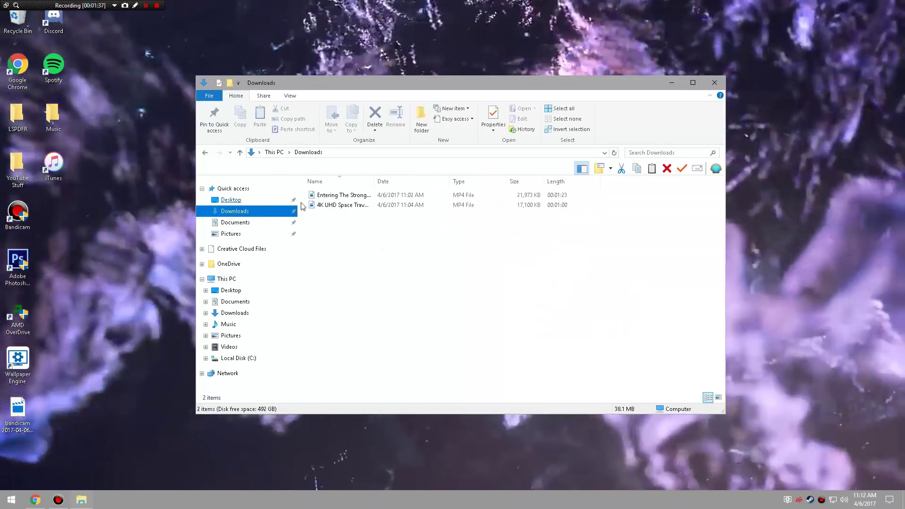
left_click_drag(330, 206, 127, 213)
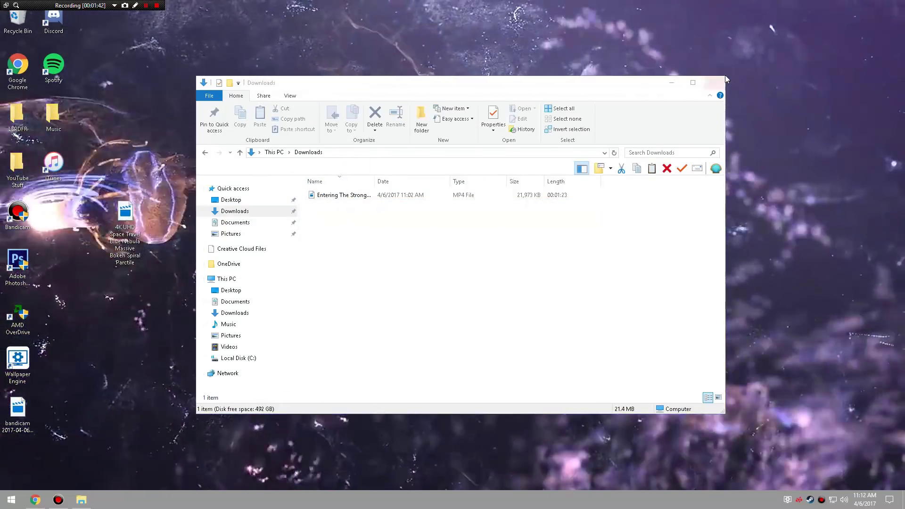
left_click(714, 82)
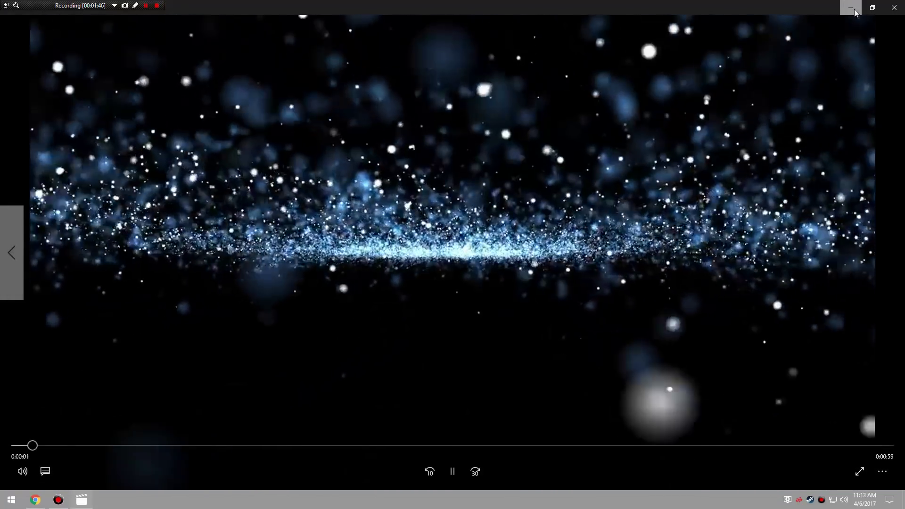
left_click(894, 8)
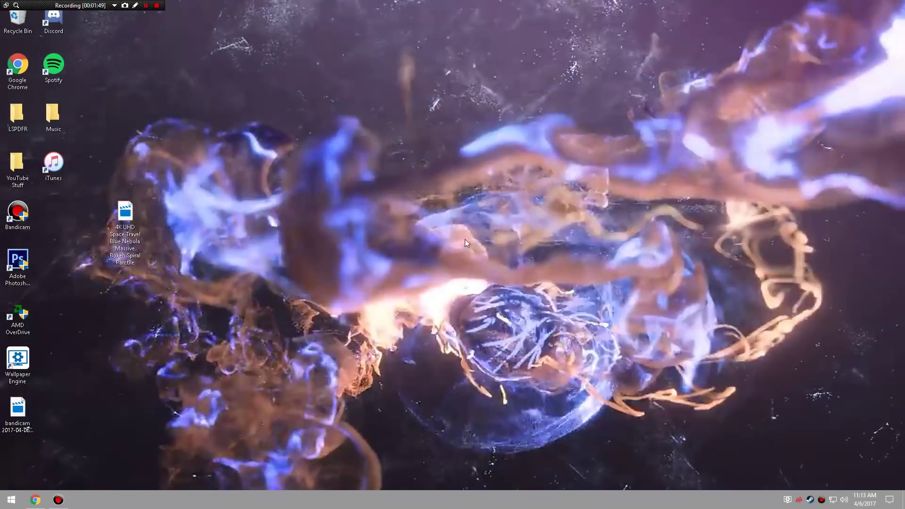
- Launch Wallpaper Engine from its desktop shortcut and select Monitor 1 for browsing wallpapers
left_click(10, 364)
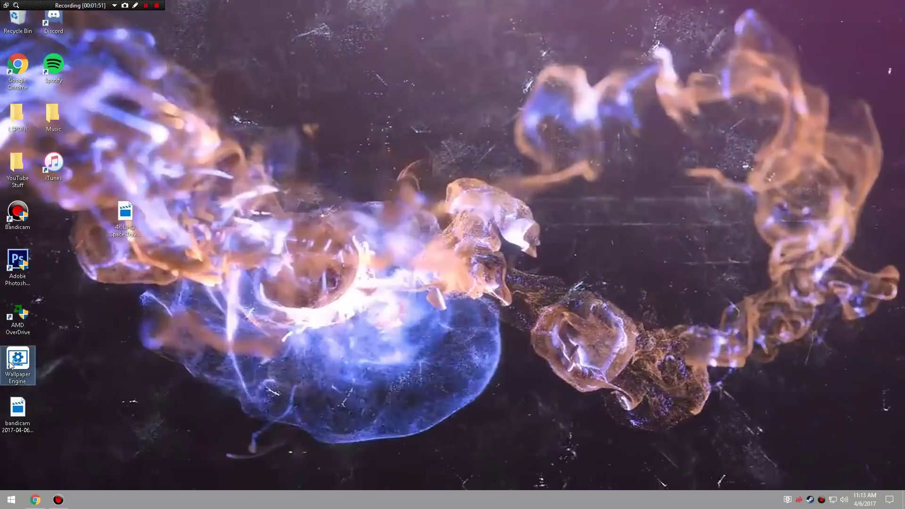
double_click(11, 364)
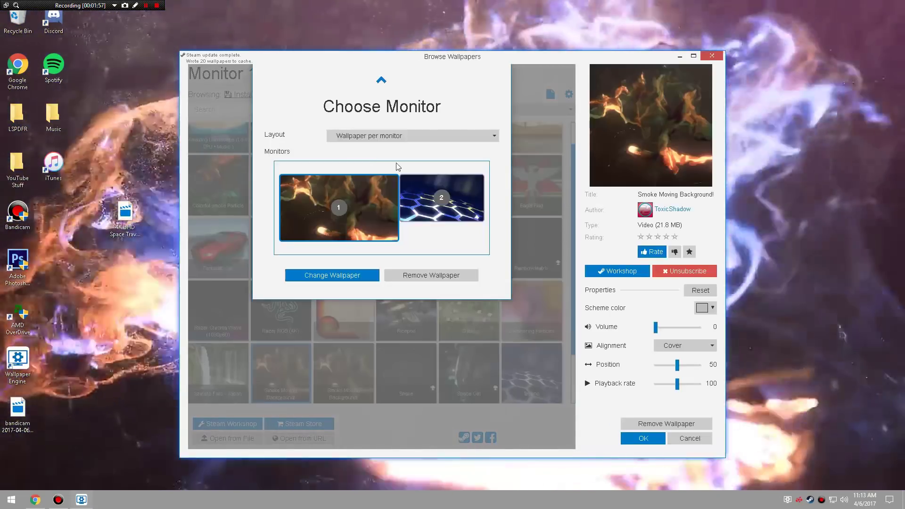
left_click(442, 201)
left_click(335, 199)
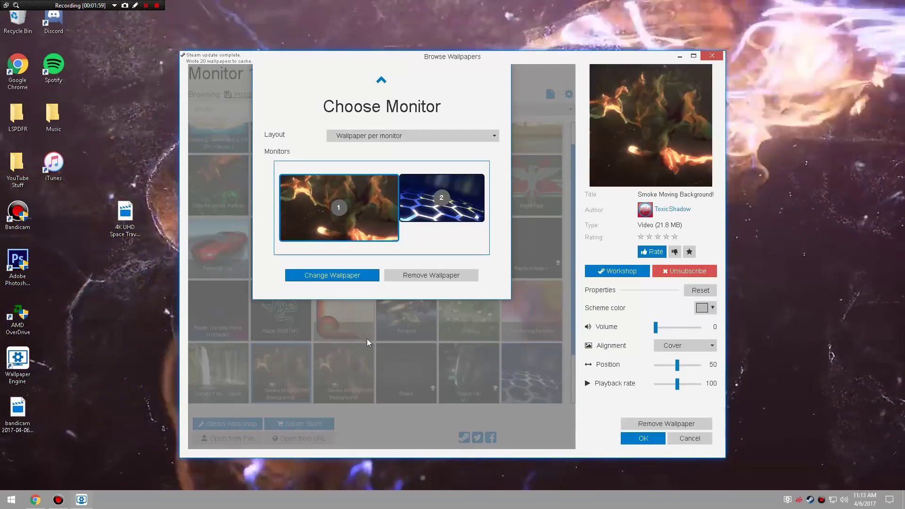
left_click(366, 332)
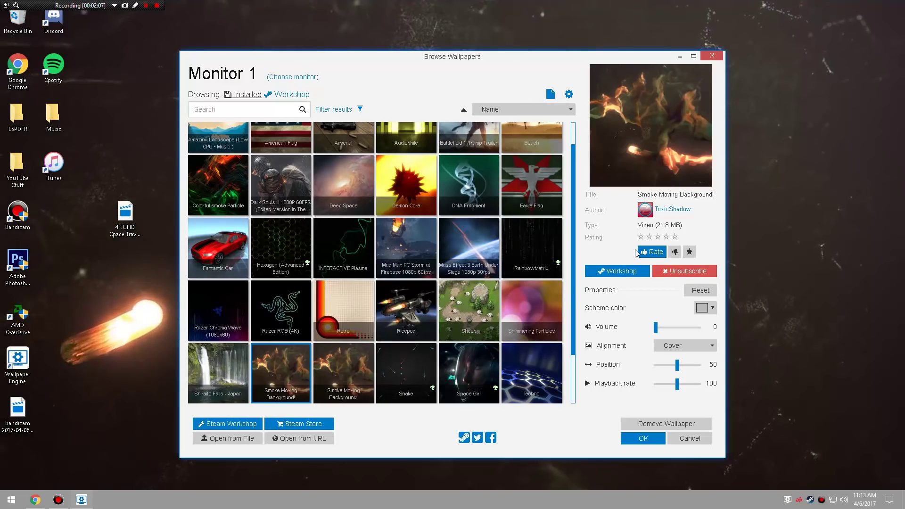
left_click(296, 78)
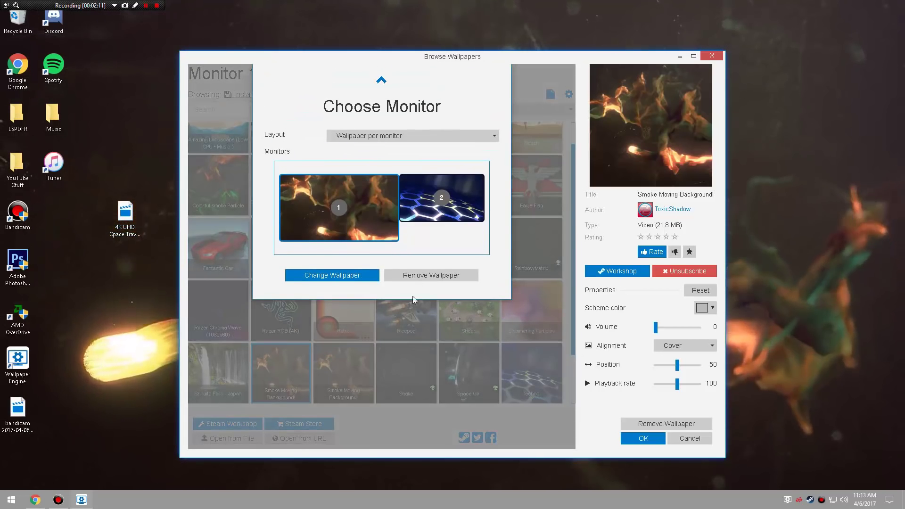
key("Escape")
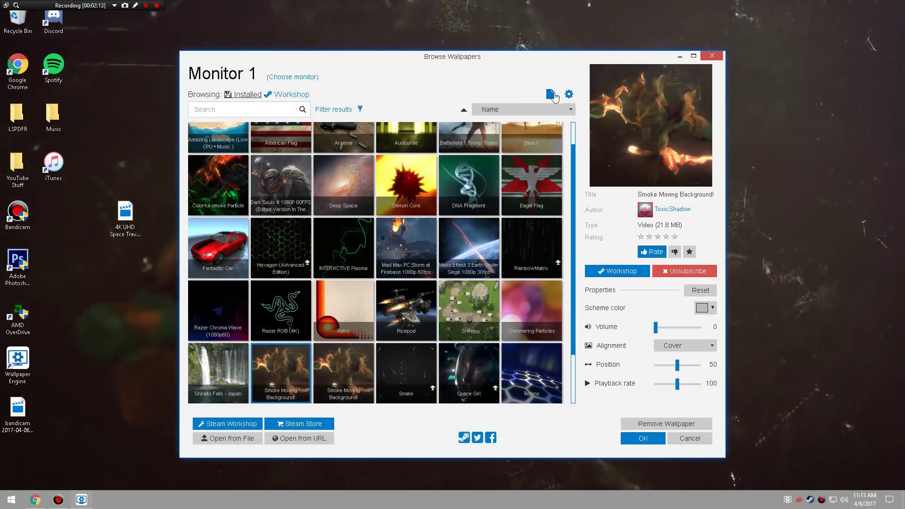
- Open the Wallpaper Editor and start a New Video Wallpaper, beginning a video import
left_click(550, 95)
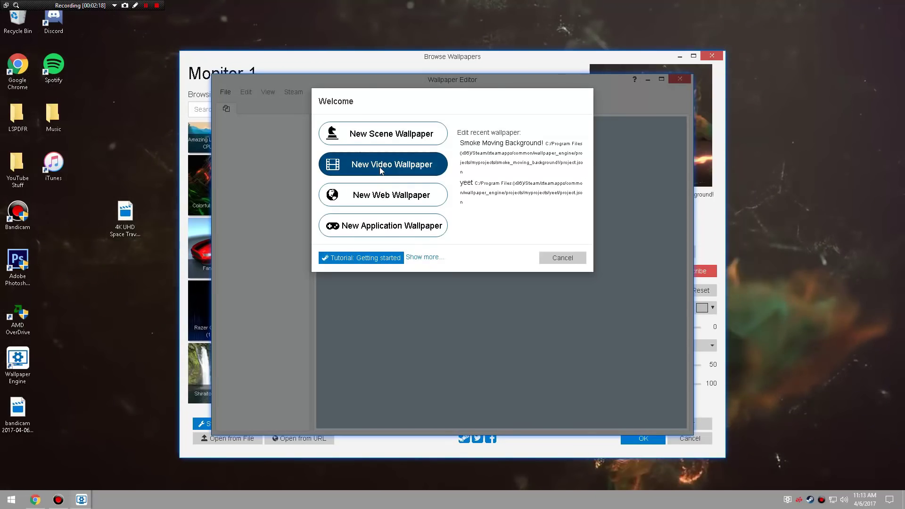
left_click(381, 166)
left_click(398, 154)
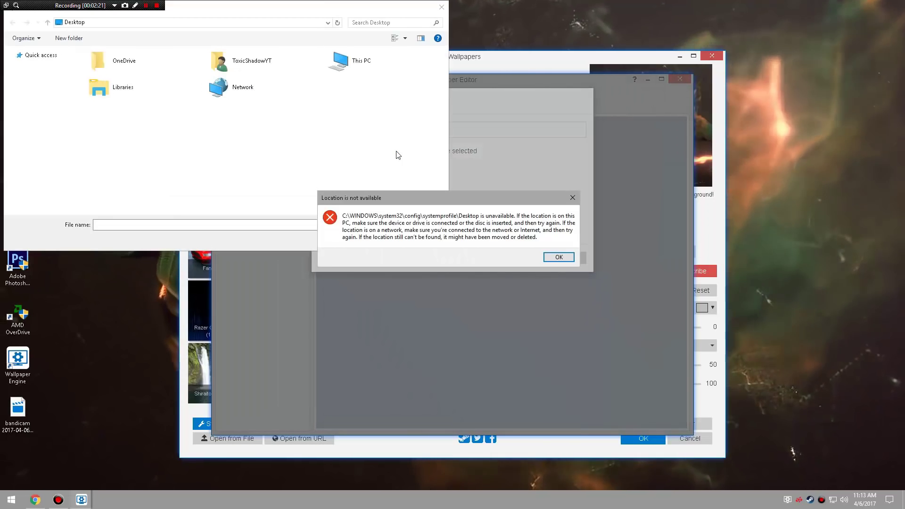
- Try the Desktop, Documents and Downloads folders, dismissing 'Location is not available' errors, then cancel
left_click(559, 258)
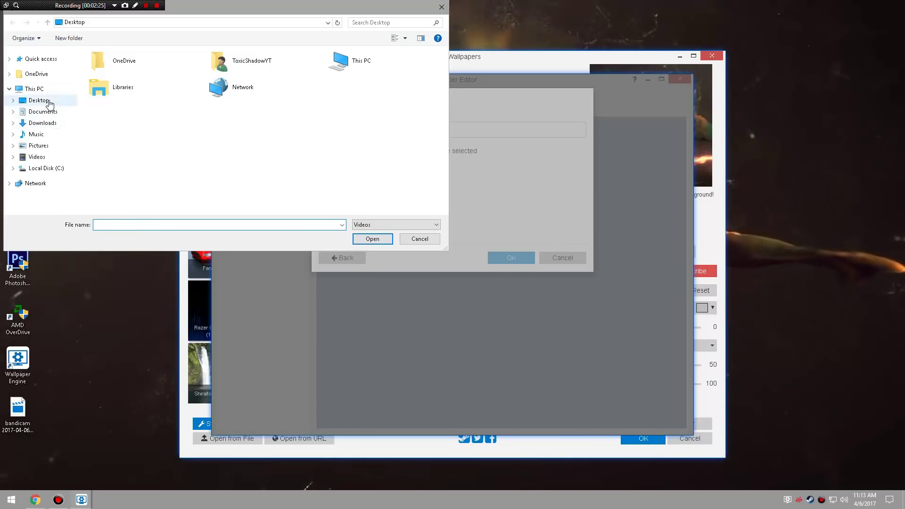
left_click(40, 100)
left_click(559, 259)
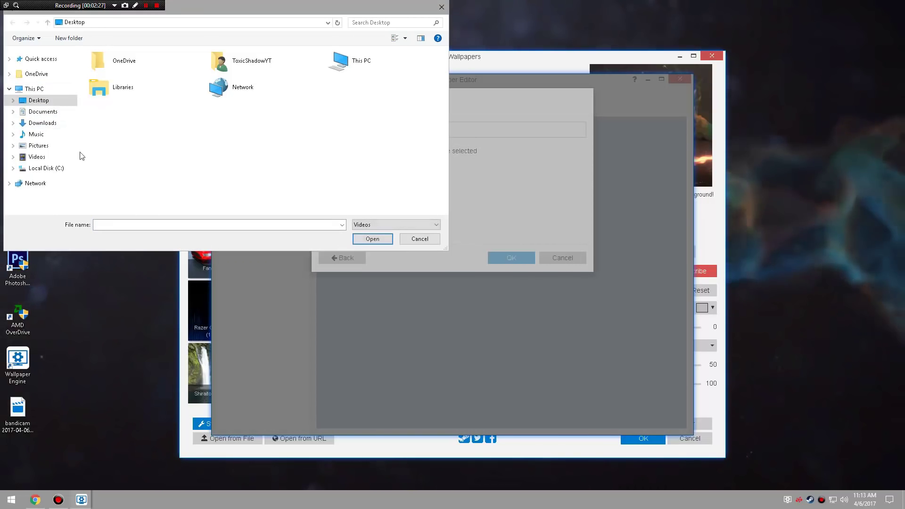
left_click(42, 112)
left_click(40, 123)
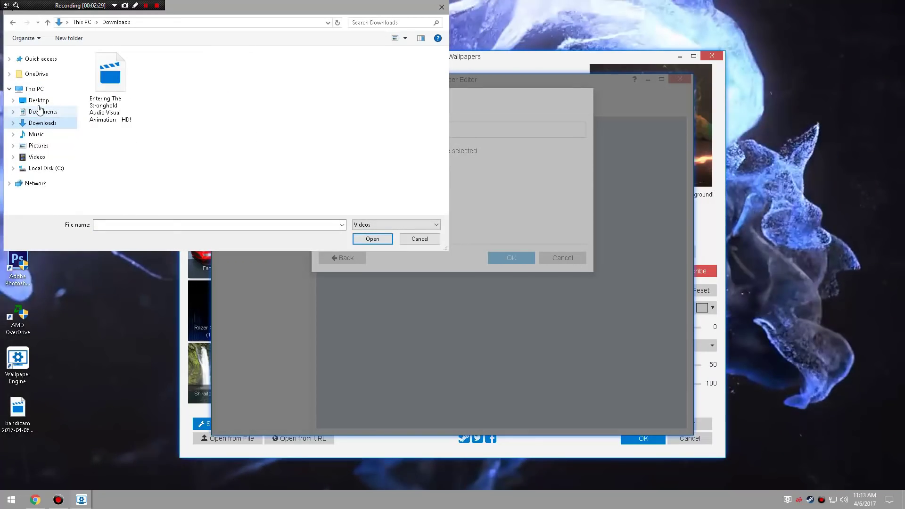
left_click(39, 100)
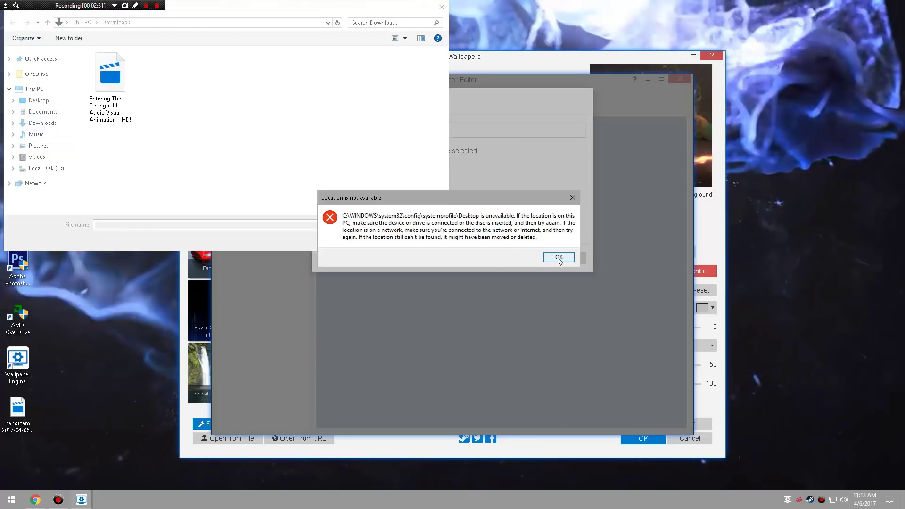
left_click(559, 258)
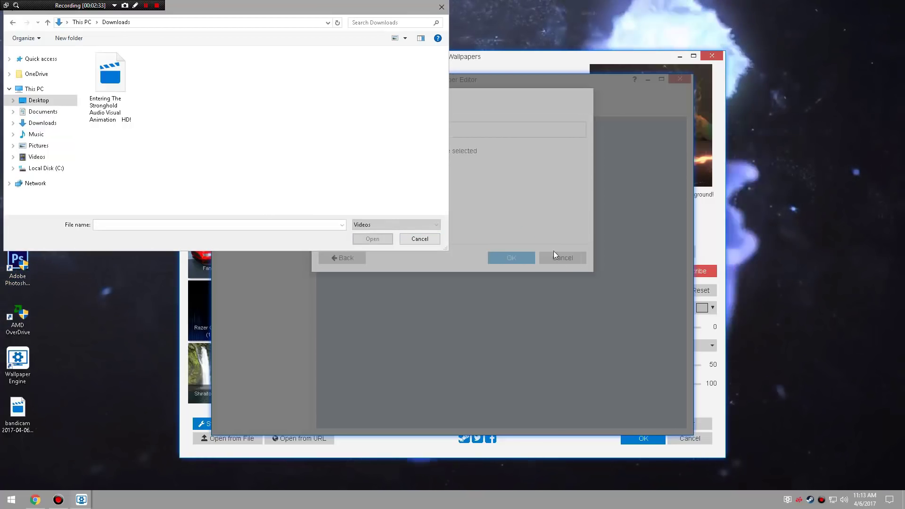
left_click(441, 6)
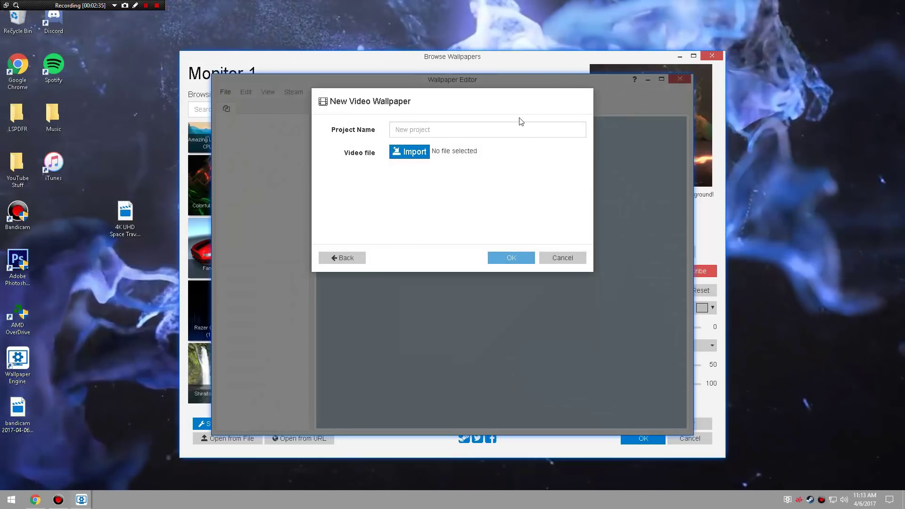
- Move the Space Travel video from the desktop into the Downloads folder
key("super")
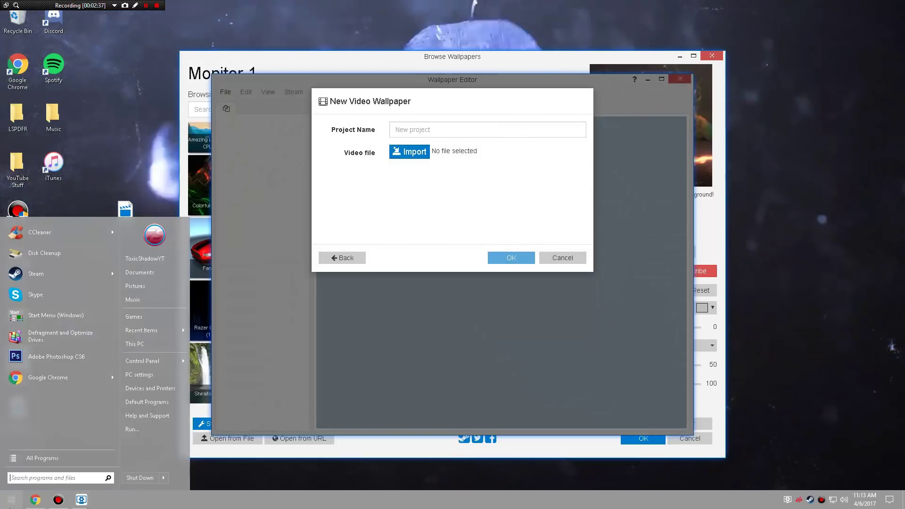
left_click(141, 343)
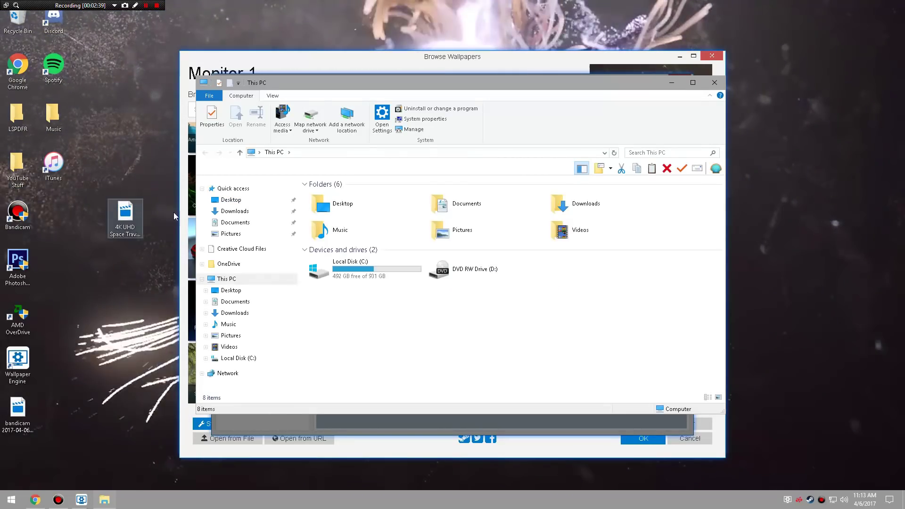
left_click_drag(126, 215, 234, 211)
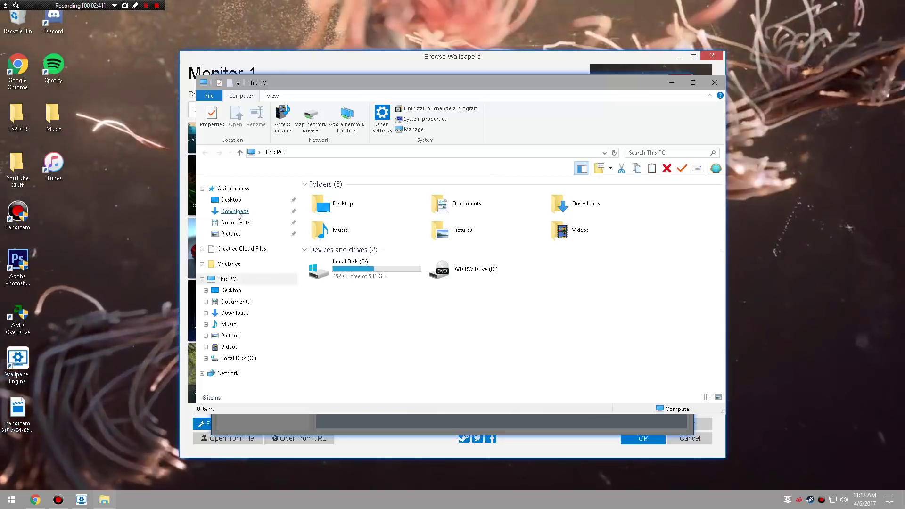
left_click(713, 83)
- Select the 4K UHD Space Travel MP4 in Downloads as the wallpaper's video file
left_click(411, 150)
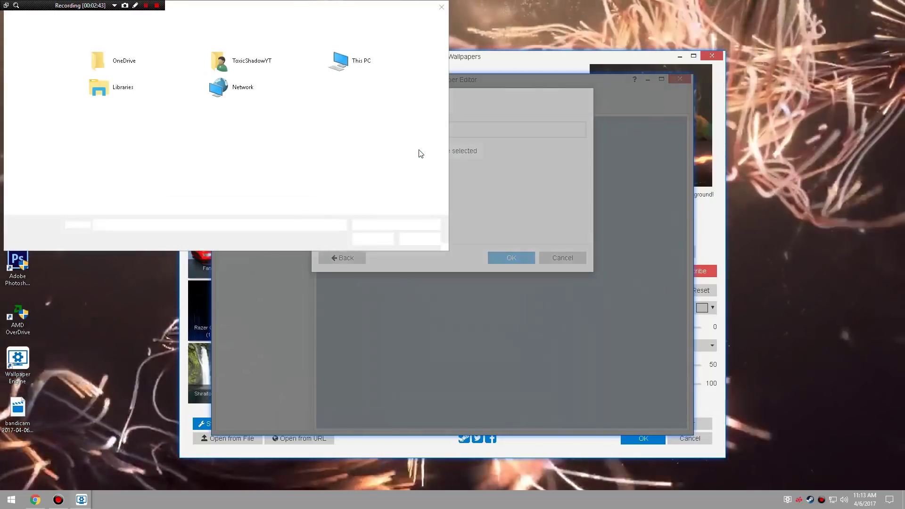
key("Return")
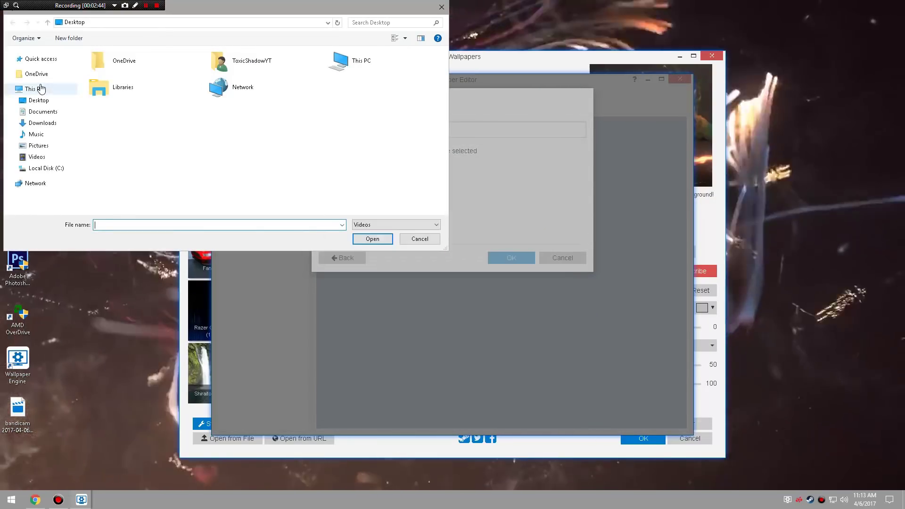
left_click(41, 113)
left_click(41, 123)
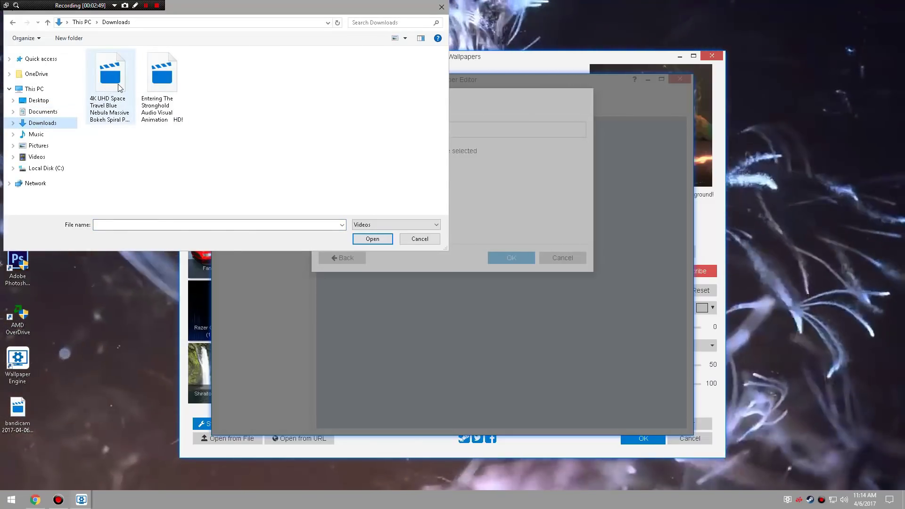
double_click(117, 87)
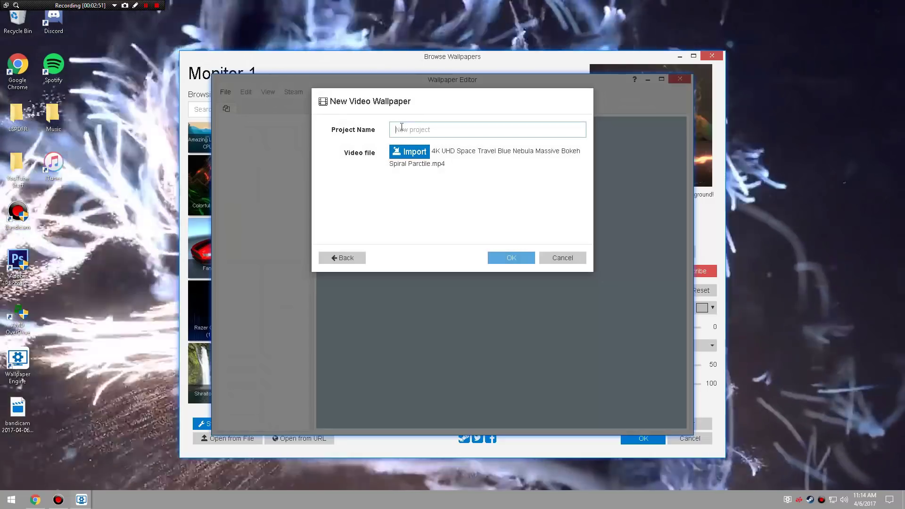
- Name the project 'Space Travel' and create the video wallpaper project
type("Space Travel")
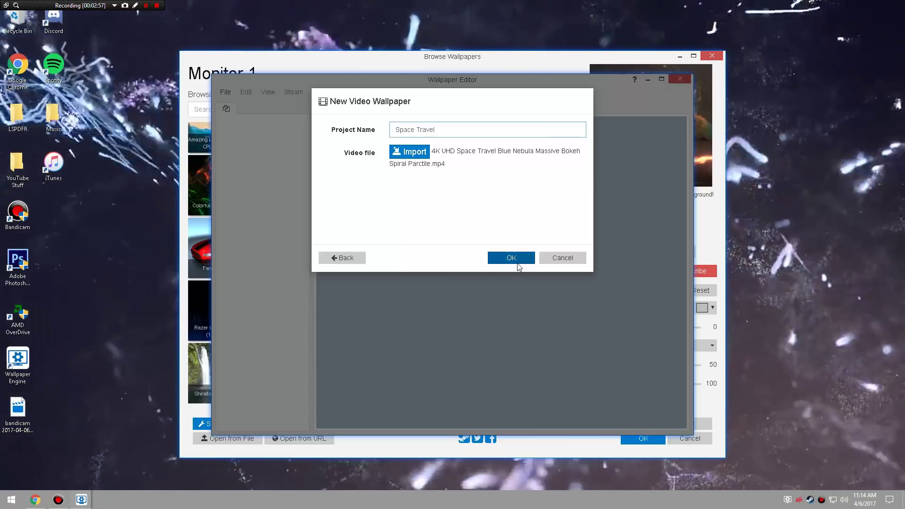
left_click(517, 263)
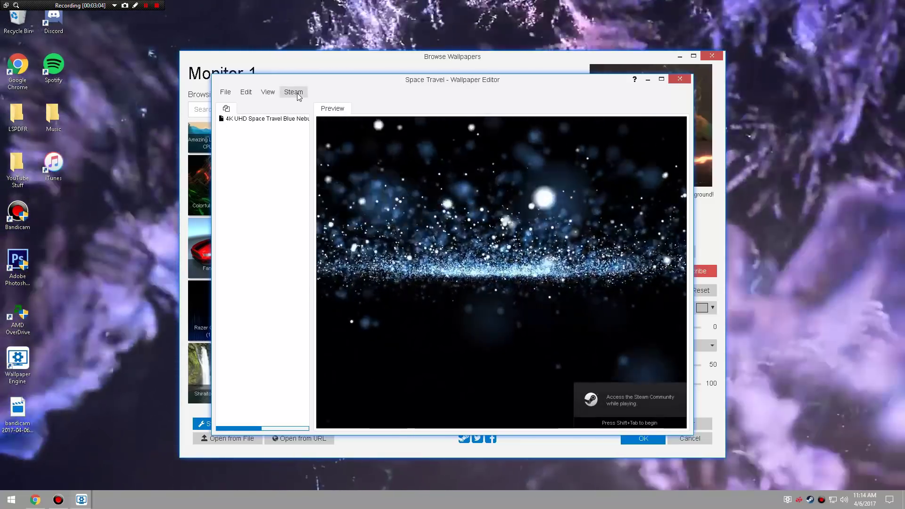
- Prepare Space Travel for Workshop publishing with its genre set to Sci-Fi
left_click(298, 95)
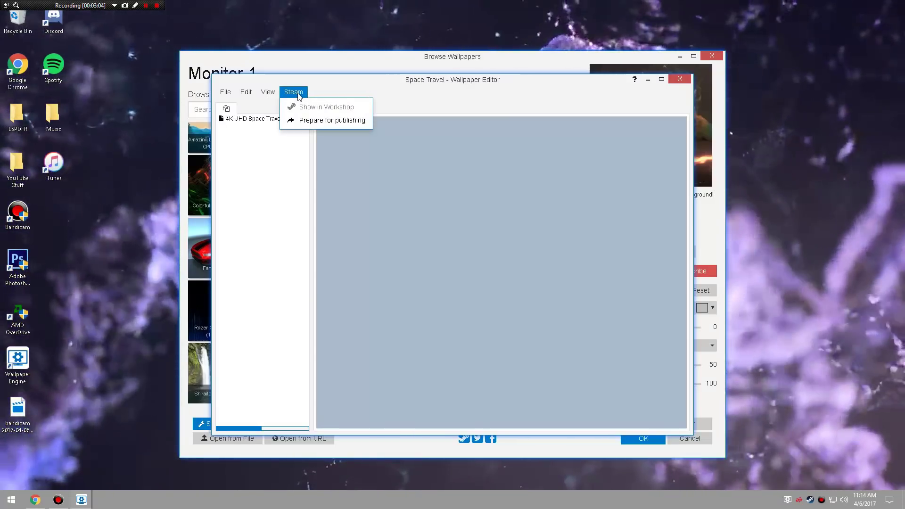
left_click(323, 121)
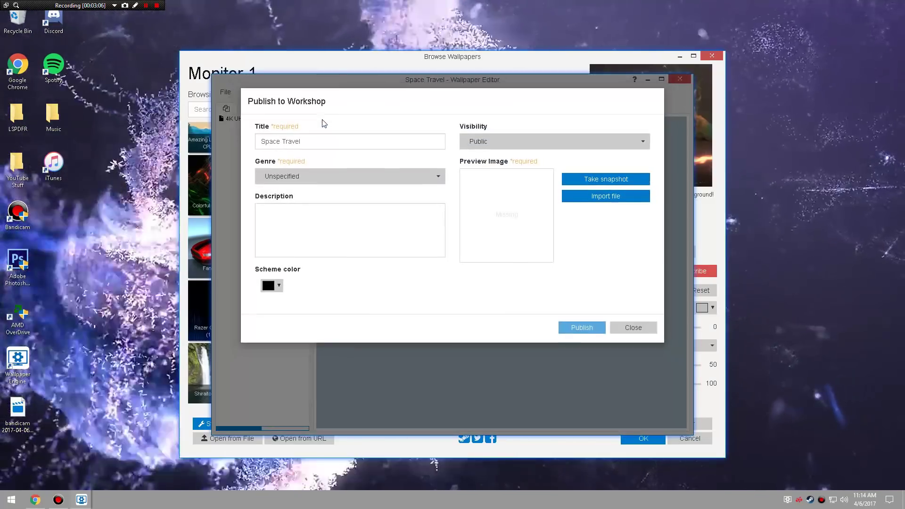
left_click(320, 180)
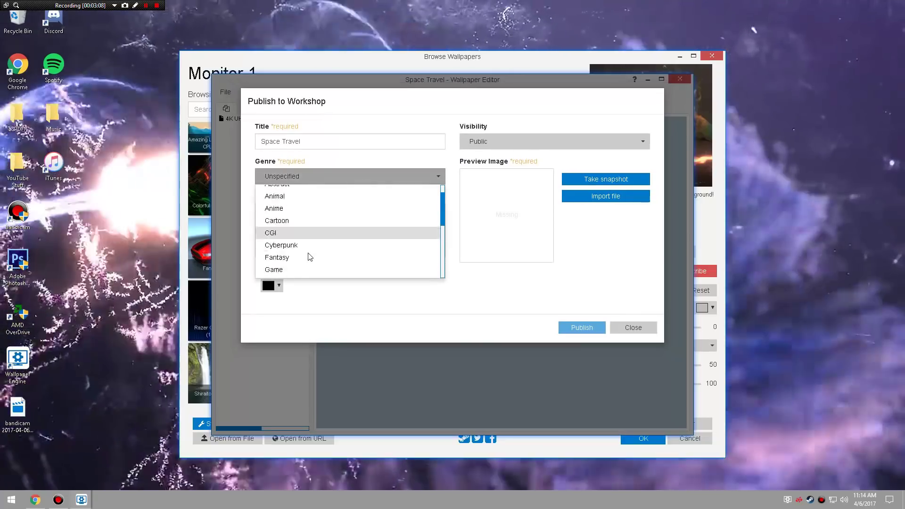
scroll(310, 257, "down", 3)
left_click(298, 260)
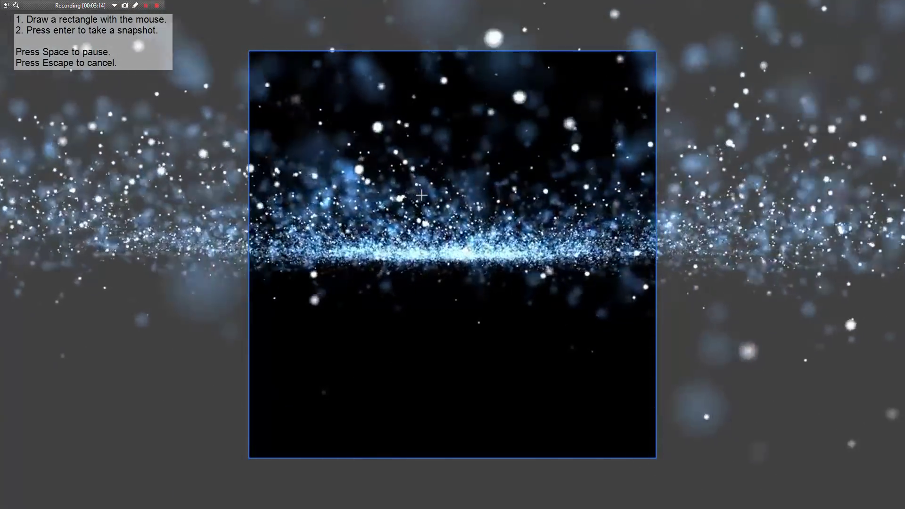
- Capture a snapshot of the particles as the preview image, keep black scheme colour, and publish
key("Return")
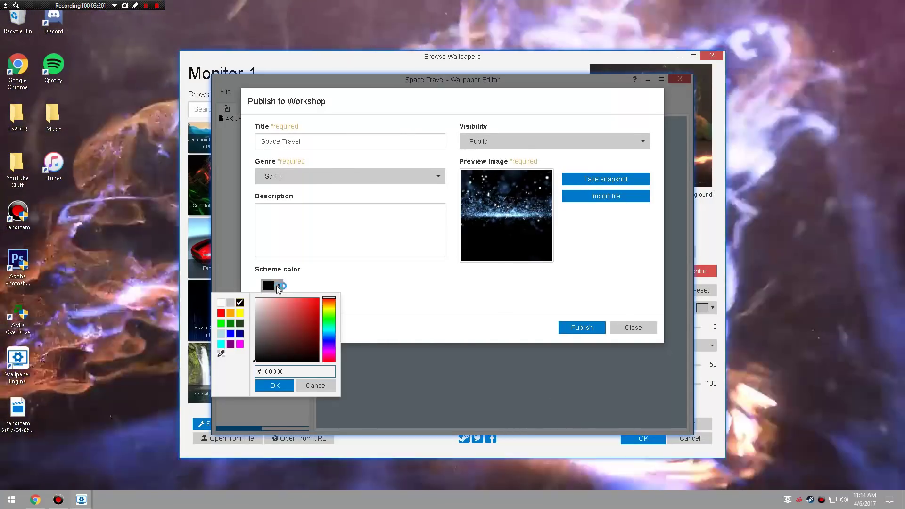
left_click(268, 286)
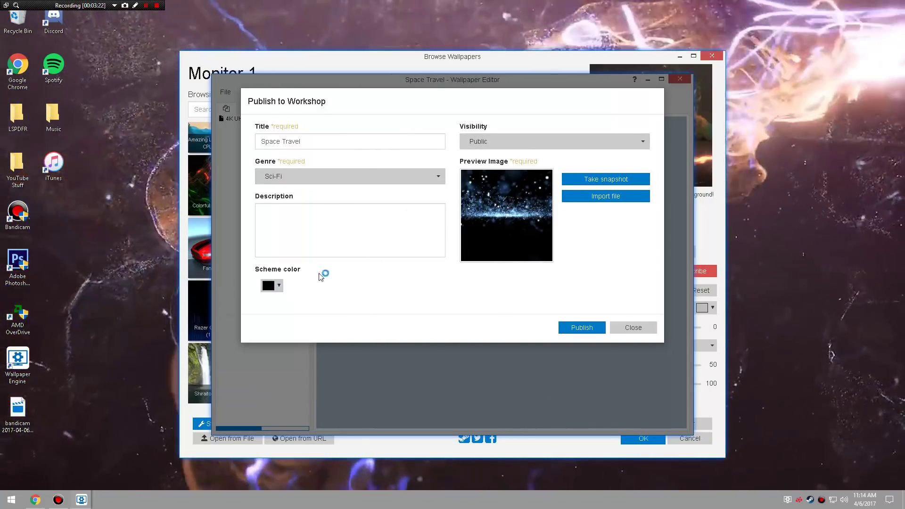
left_click(585, 328)
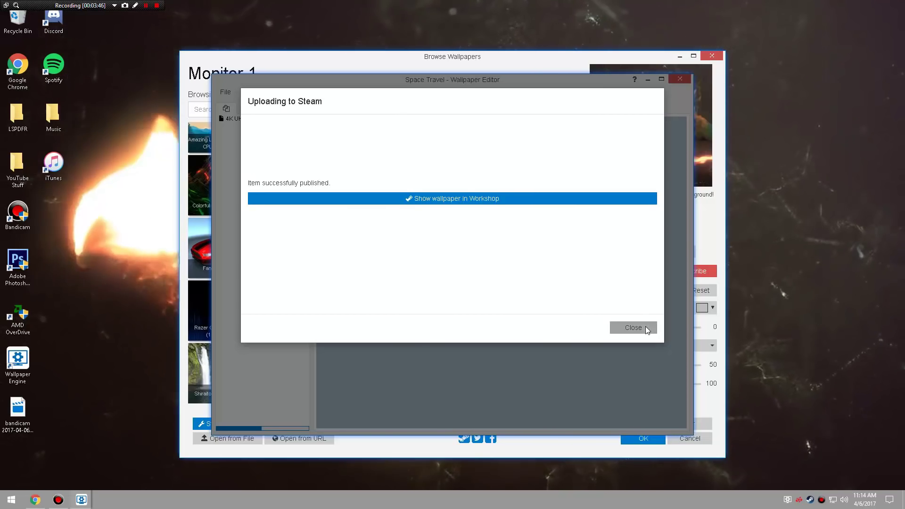
- Once the upload succeeds, view Space Travel's Workshop page showing it as a Sci-Fi video wallpaper
left_click(455, 196)
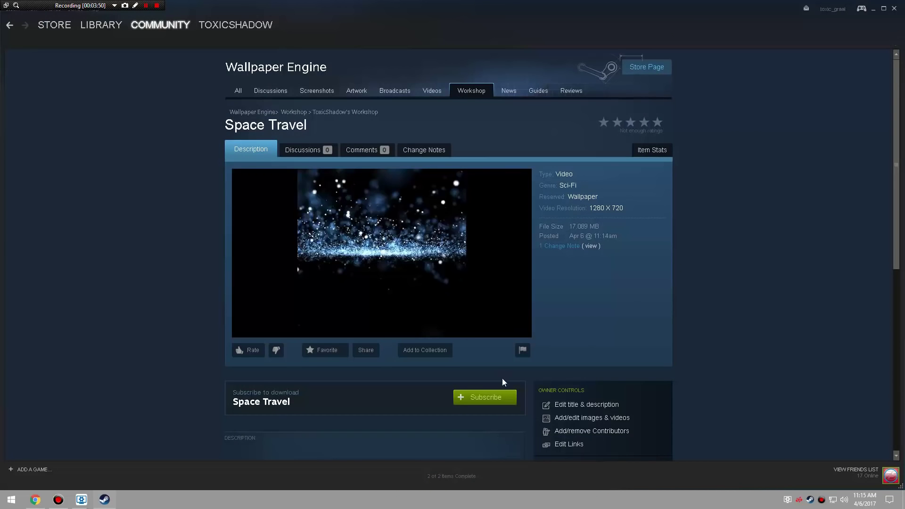
- Subscribe to the Space Travel Workshop item and check its download progress in the Library downloads
left_click(495, 401)
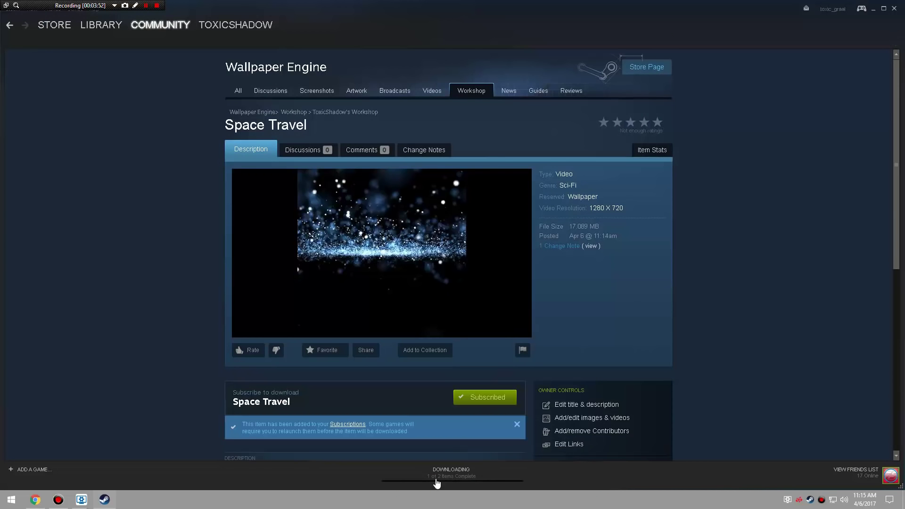
scroll(449, 453, "down", 5)
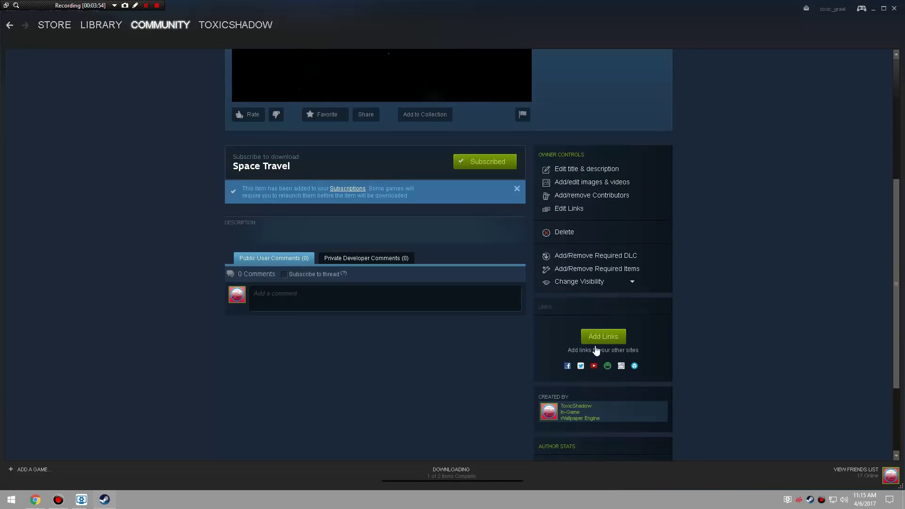
scroll(558, 236, "up", 5)
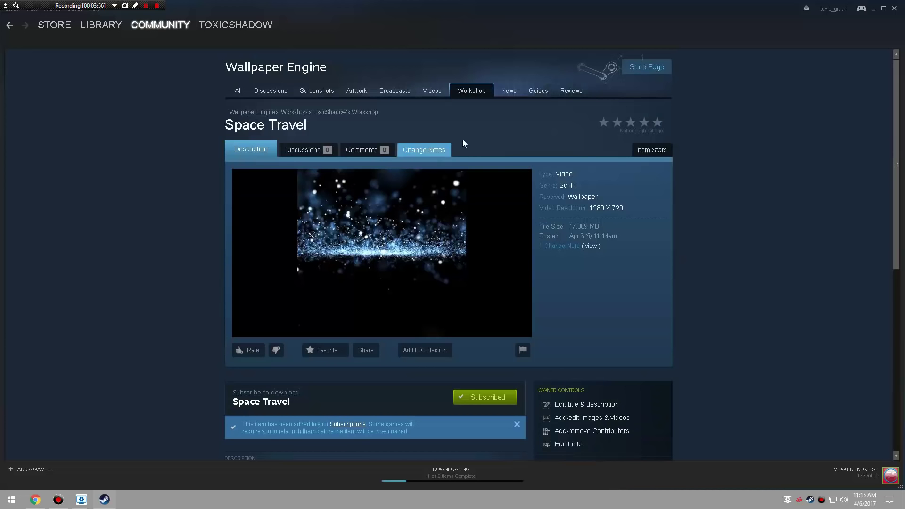
left_click(452, 480)
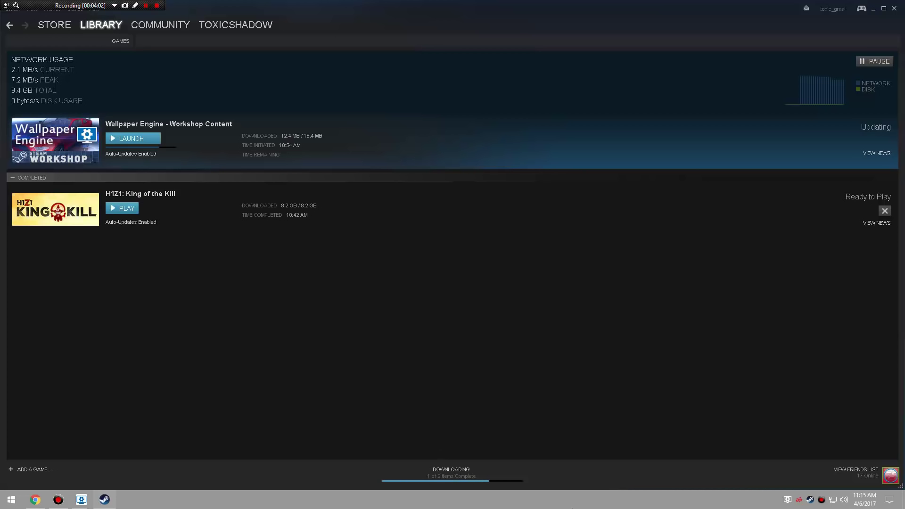
- Open Task Manager from the taskbar, close it, then close the Steam window
right_click(572, 508)
left_click(603, 461)
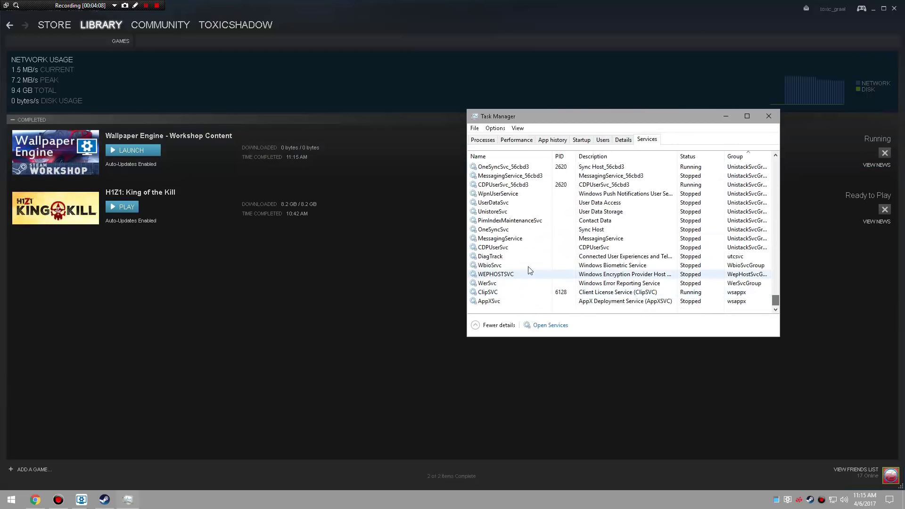
left_click(768, 115)
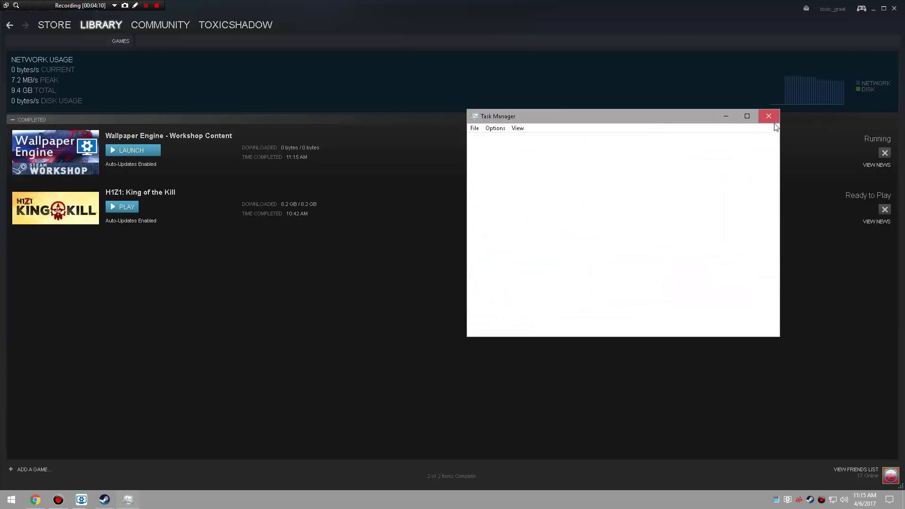
left_click(894, 8)
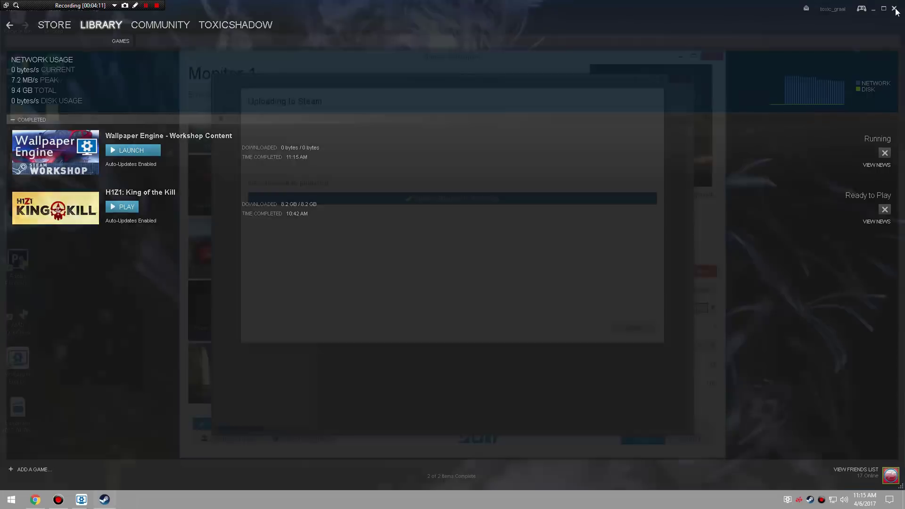
- Close the upload dialog and the Wallpaper Editor, then apply the Space Travel wallpaper from Browse Wallpapers
left_click(647, 333)
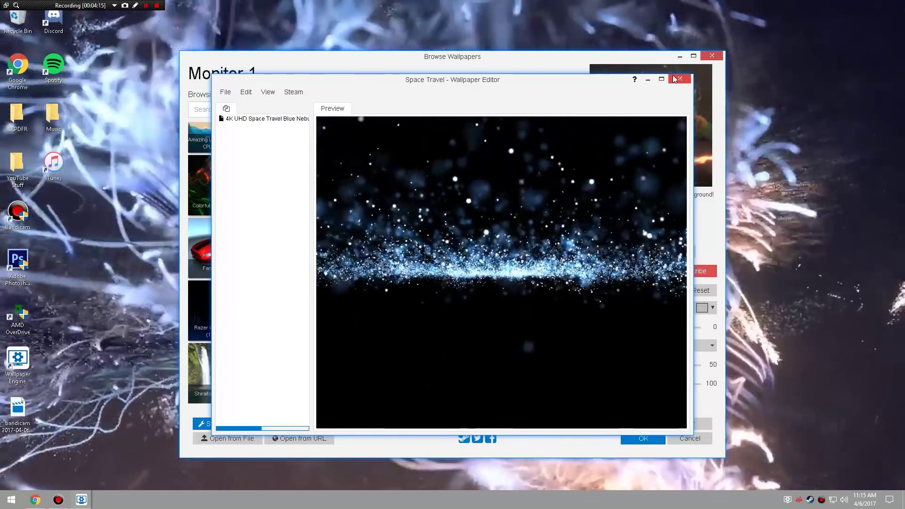
left_click(672, 77)
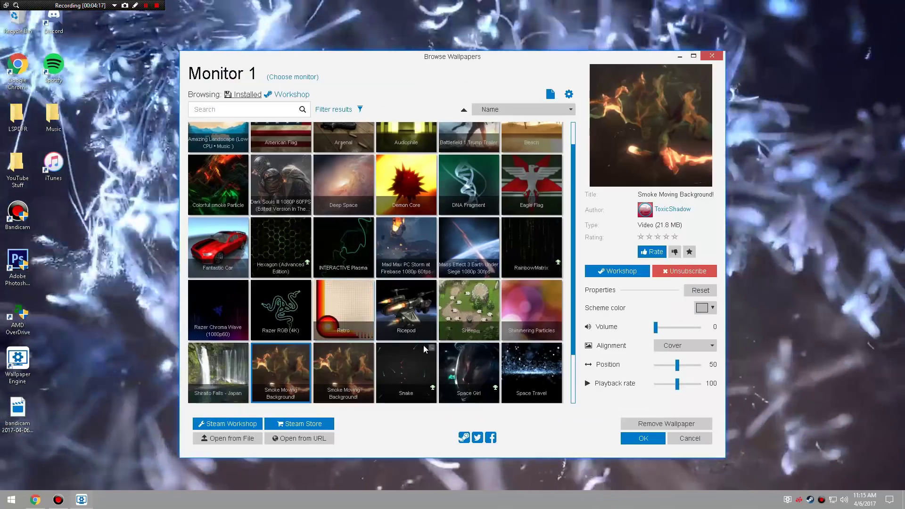
scroll(424, 344, "down", 3)
double_click(537, 305)
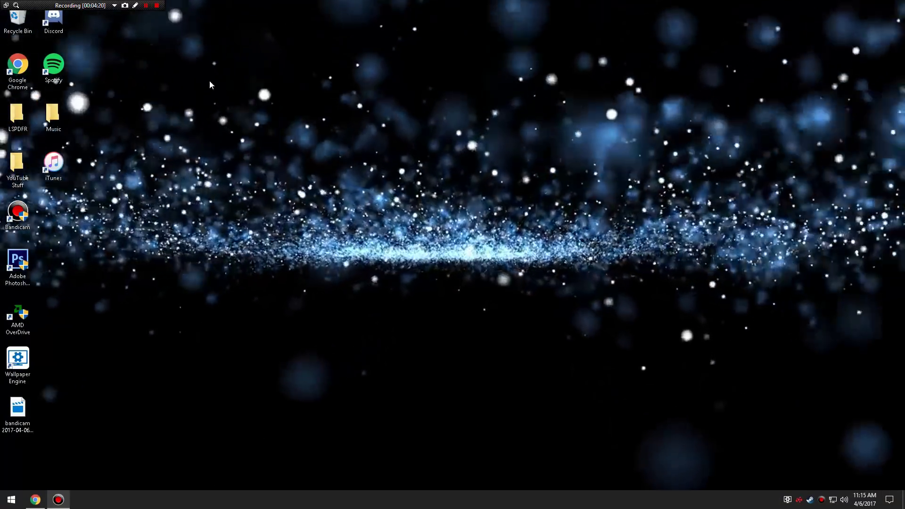
left_click_drag(211, 84, 804, 376)
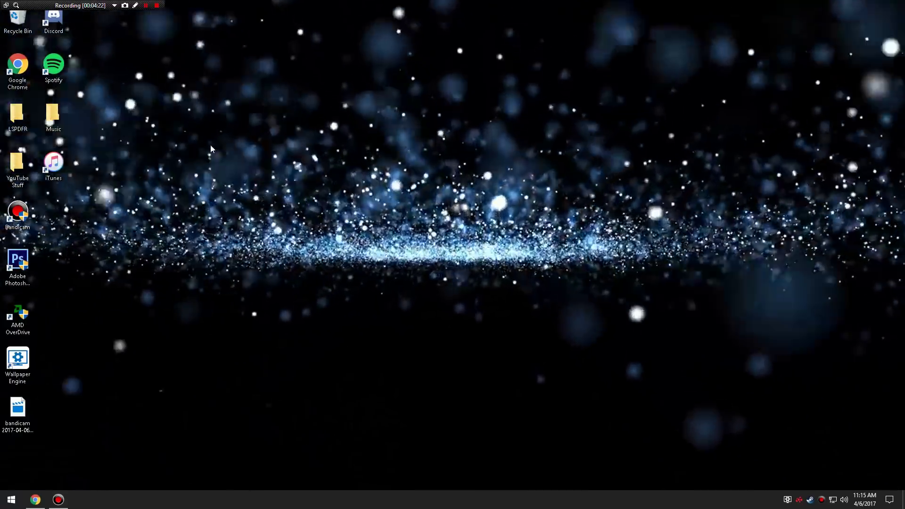
left_click_drag(186, 132, 642, 309)
left_click_drag(530, 281, 851, 134)
left_click_drag(426, 332, 387, 348)
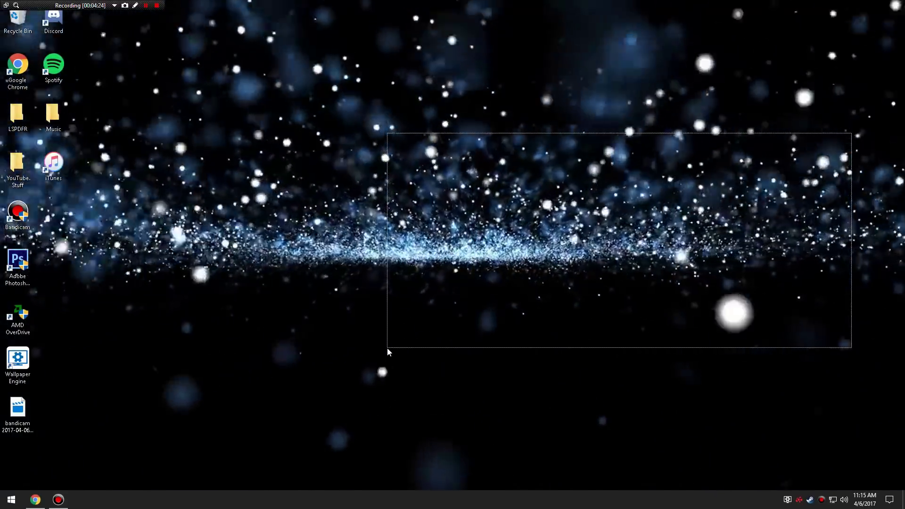